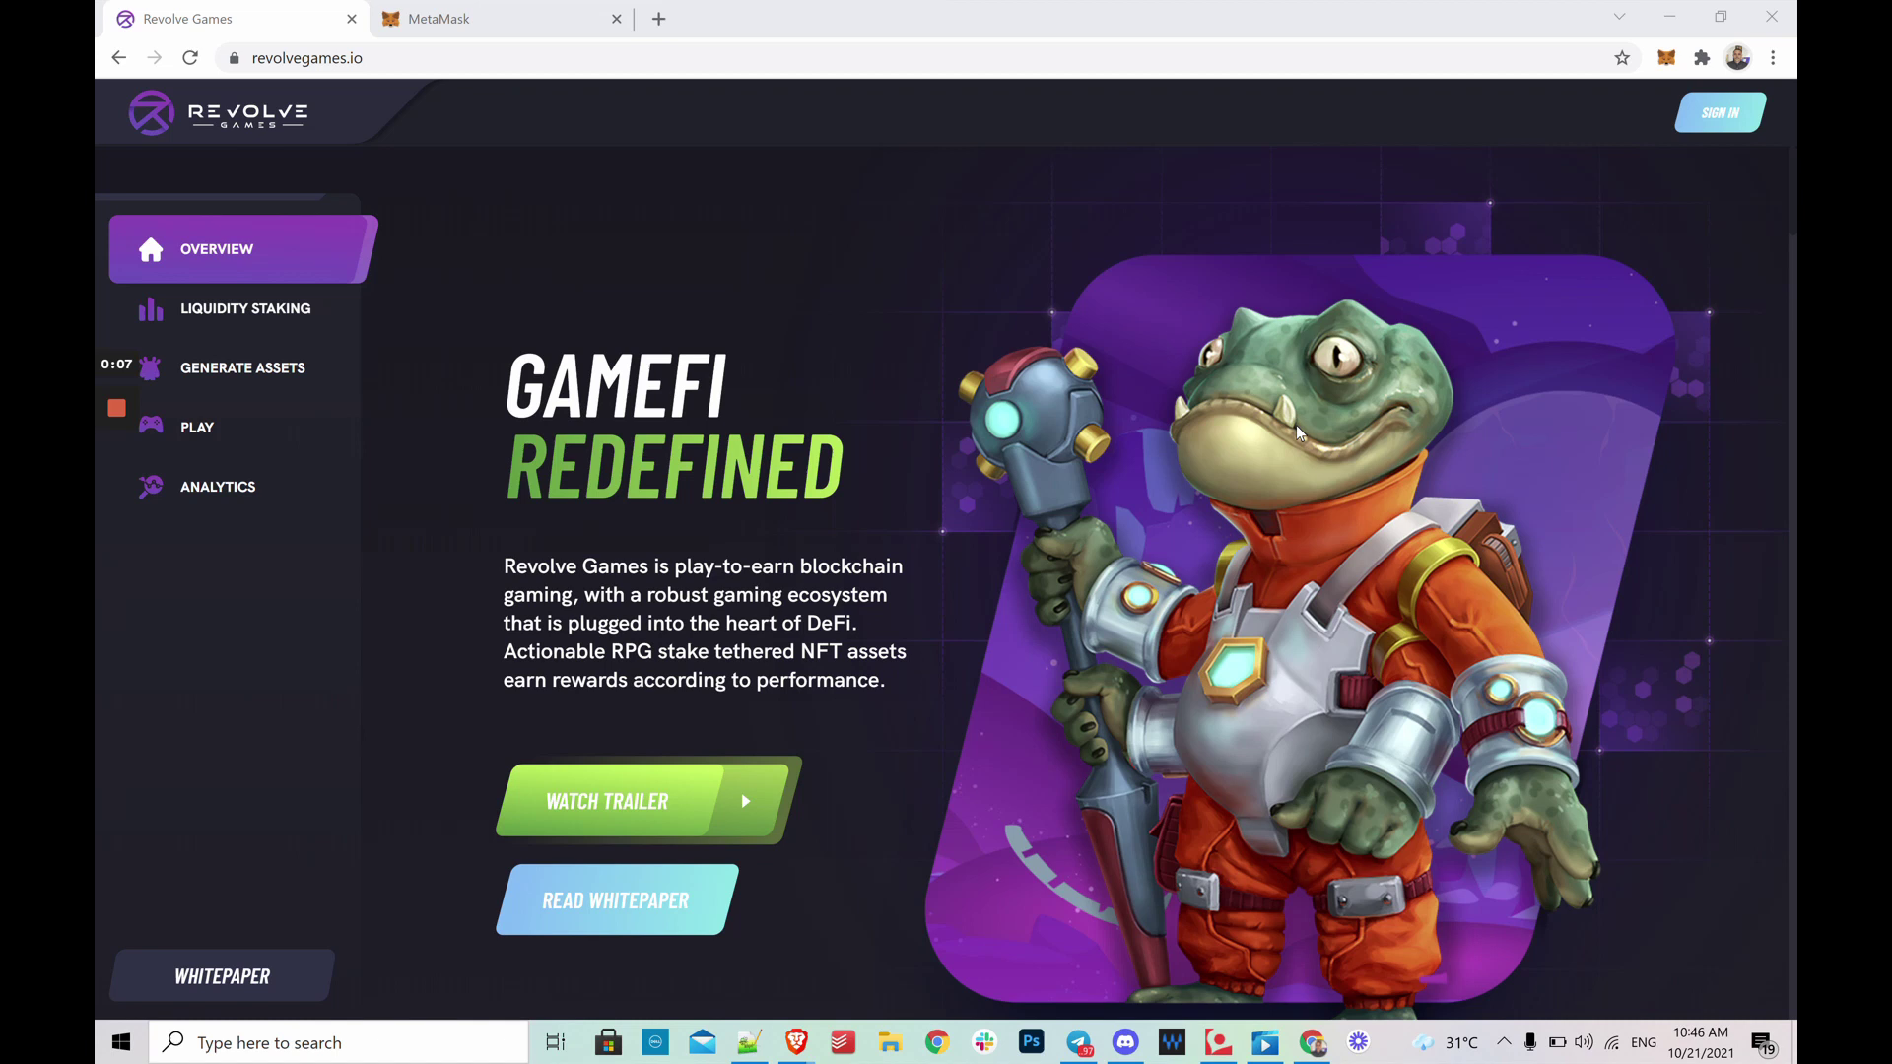
Sign in to Revolve Games by approving the MetaMask wallet signature request.
{"action": "left_click", "coordinate": [1727, 114]}
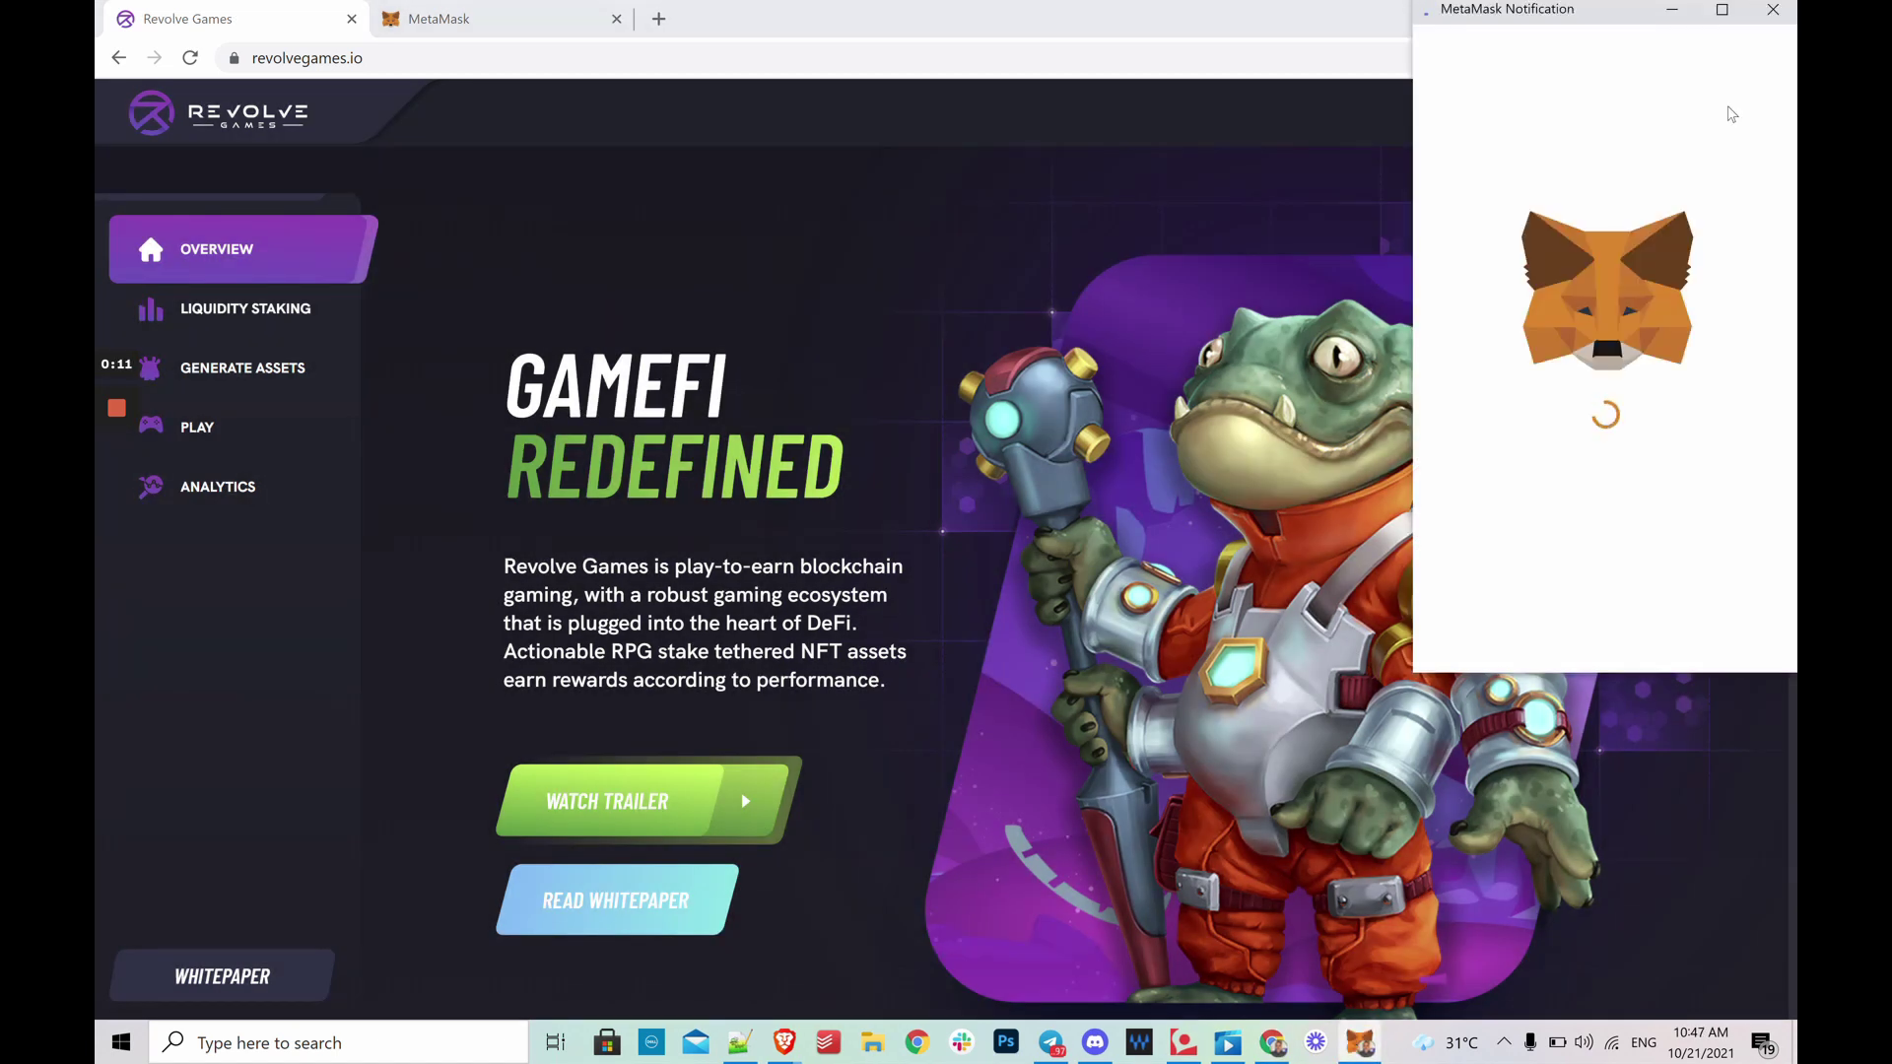
{"action": "left_click", "coordinate": [1716, 603]}
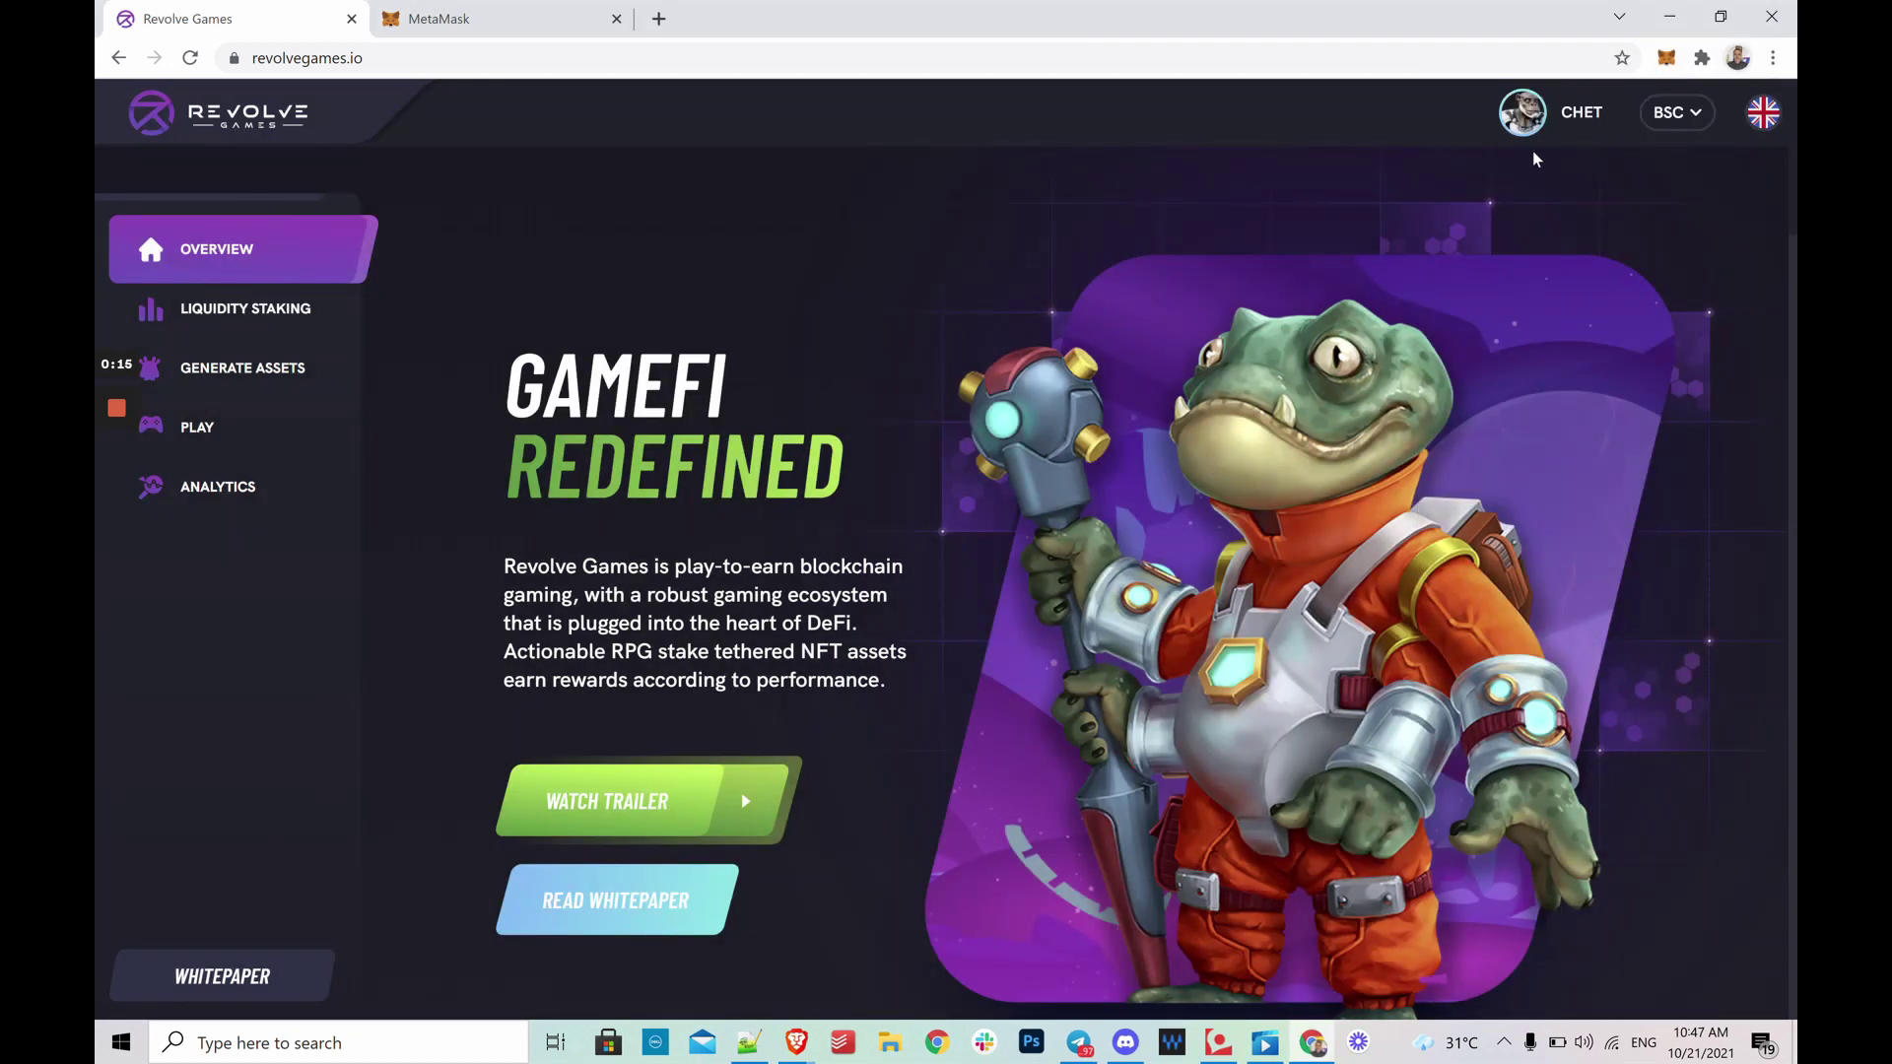
Go from the account profile to the Revolve Bridge SWAP page for RPG tokens.
{"action": "left_click", "coordinate": [1532, 116]}
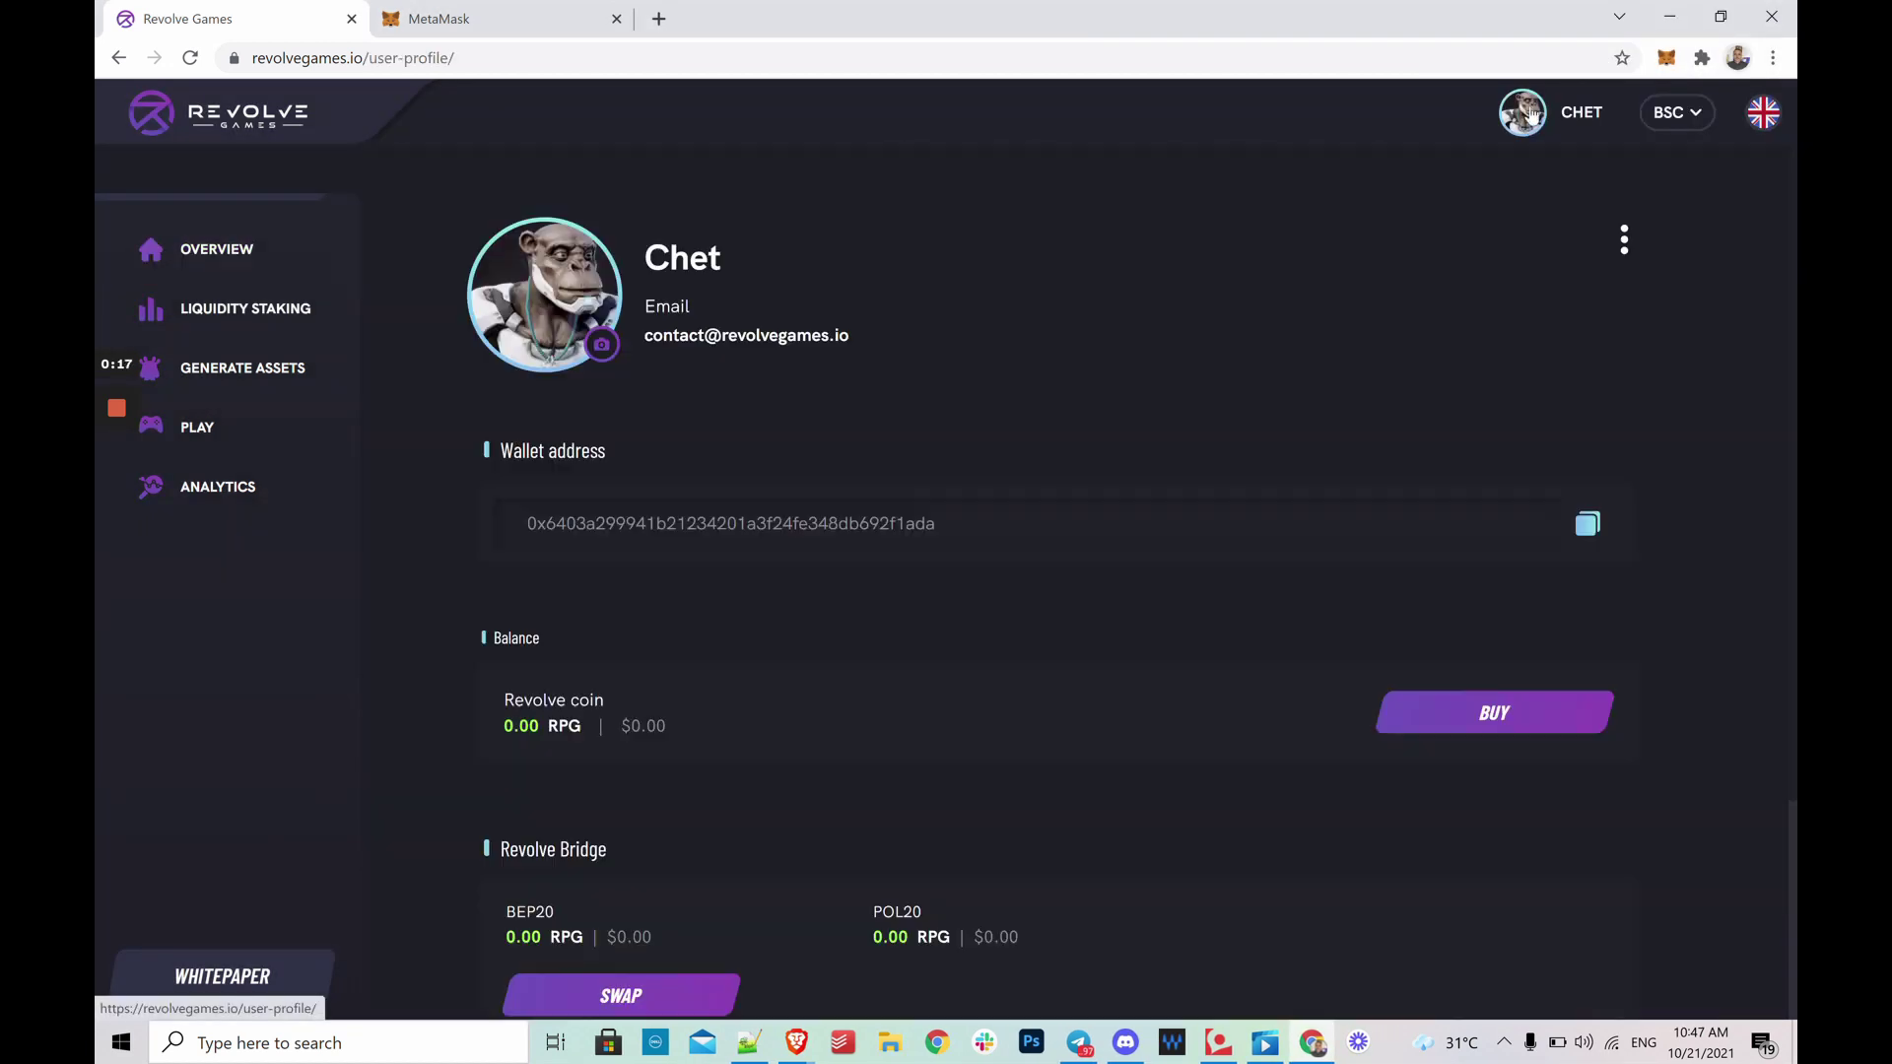
{"action": "scroll", "coordinate": [725, 443], "scroll_direction": "down", "scroll_amount": 2}
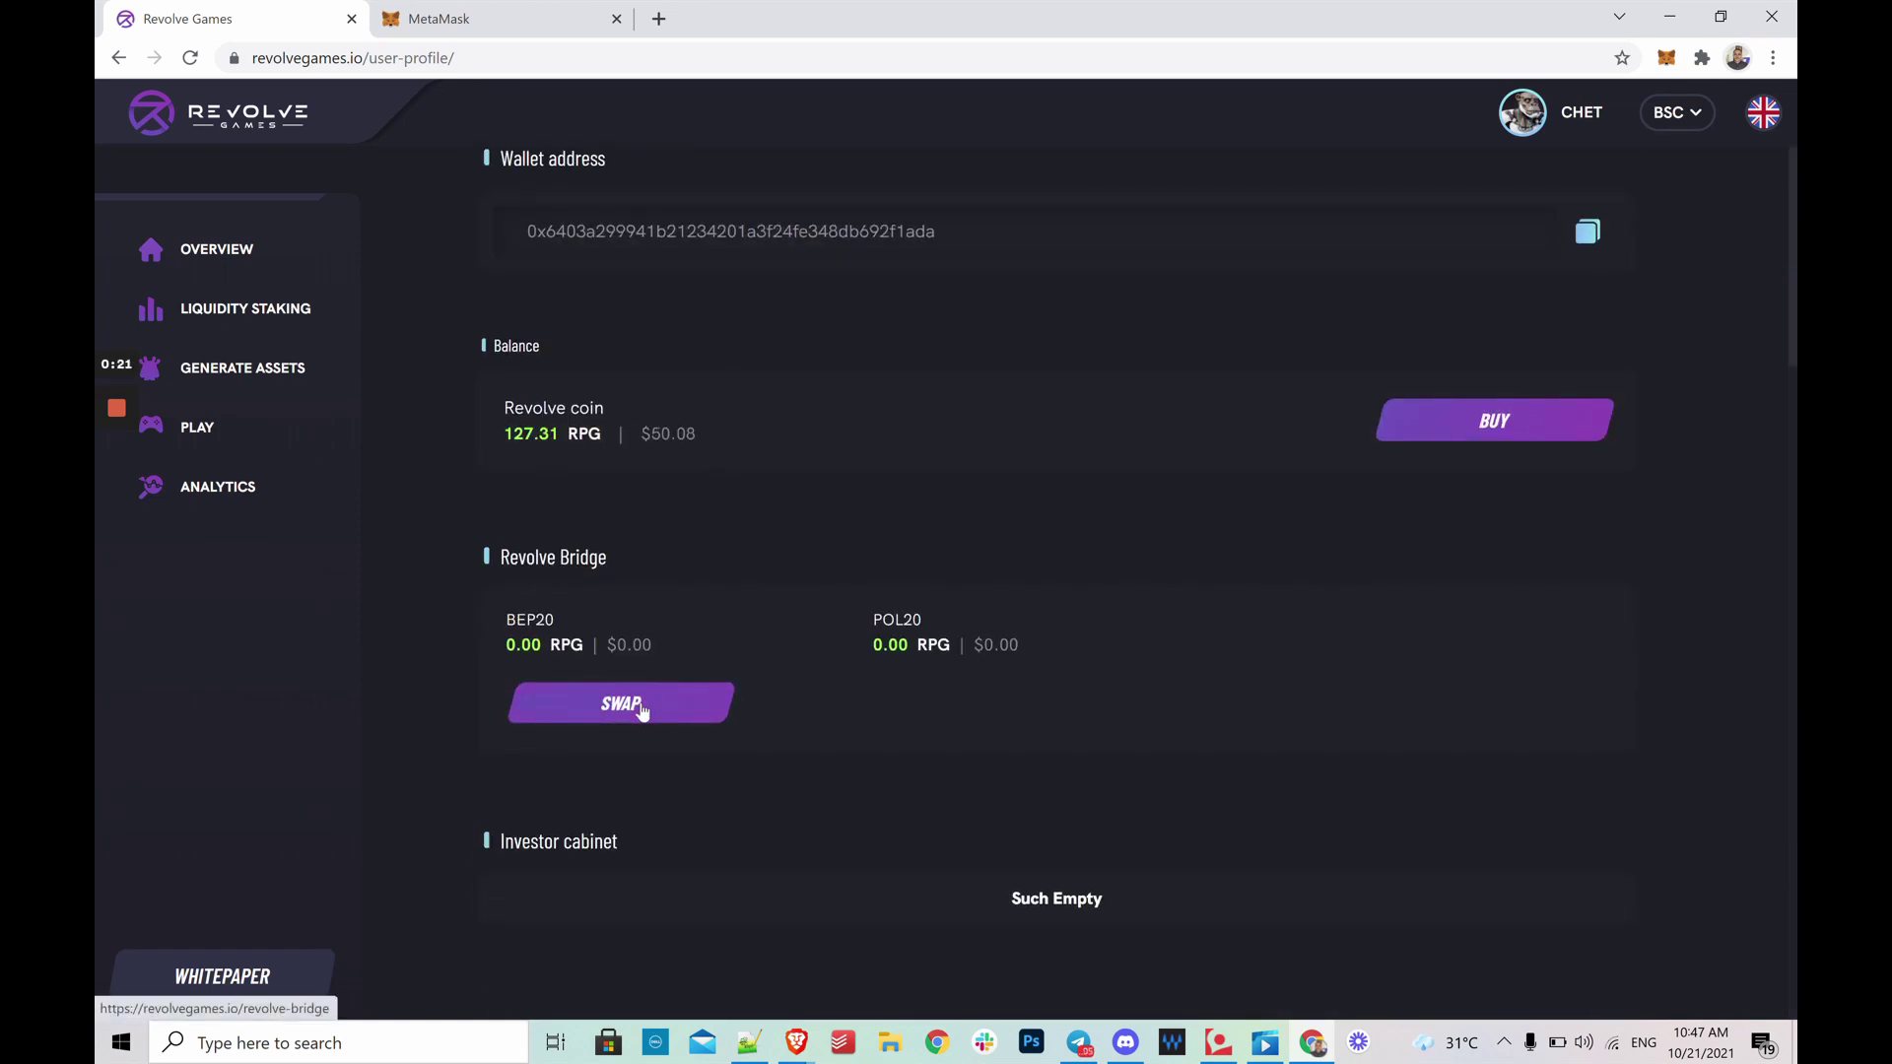
{"action": "left_click", "coordinate": [641, 705]}
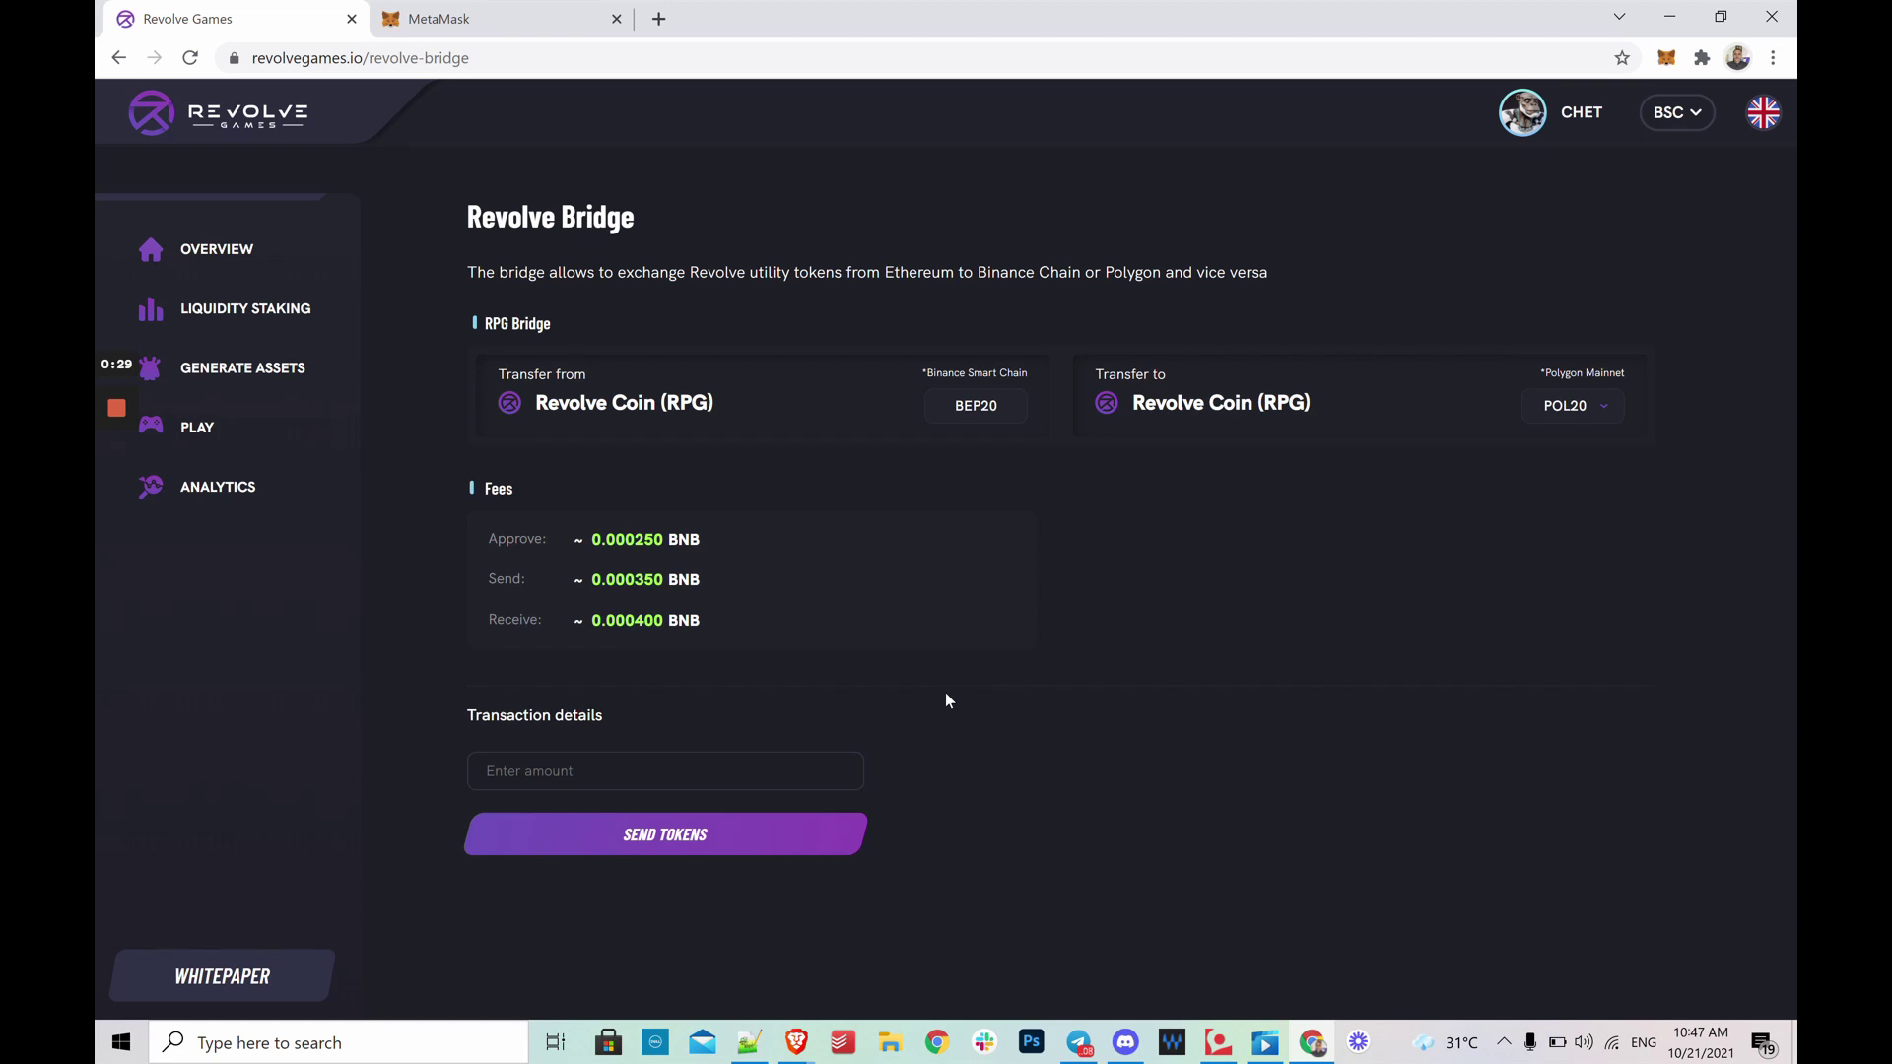
Choose POL20 as the destination standard, checking the network list without switching from BSC.
{"action": "left_click", "coordinate": [1575, 408]}
{"action": "left_click", "coordinate": [1573, 449]}
{"action": "left_click", "coordinate": [1694, 119]}
{"action": "left_click", "coordinate": [973, 288]}
Send 100 RPG into the bridge and confirm the transaction in MetaMask.
{"action": "left_click", "coordinate": [692, 782]}
{"action": "type", "text": "100"}
{"action": "left_click", "coordinate": [698, 835]}
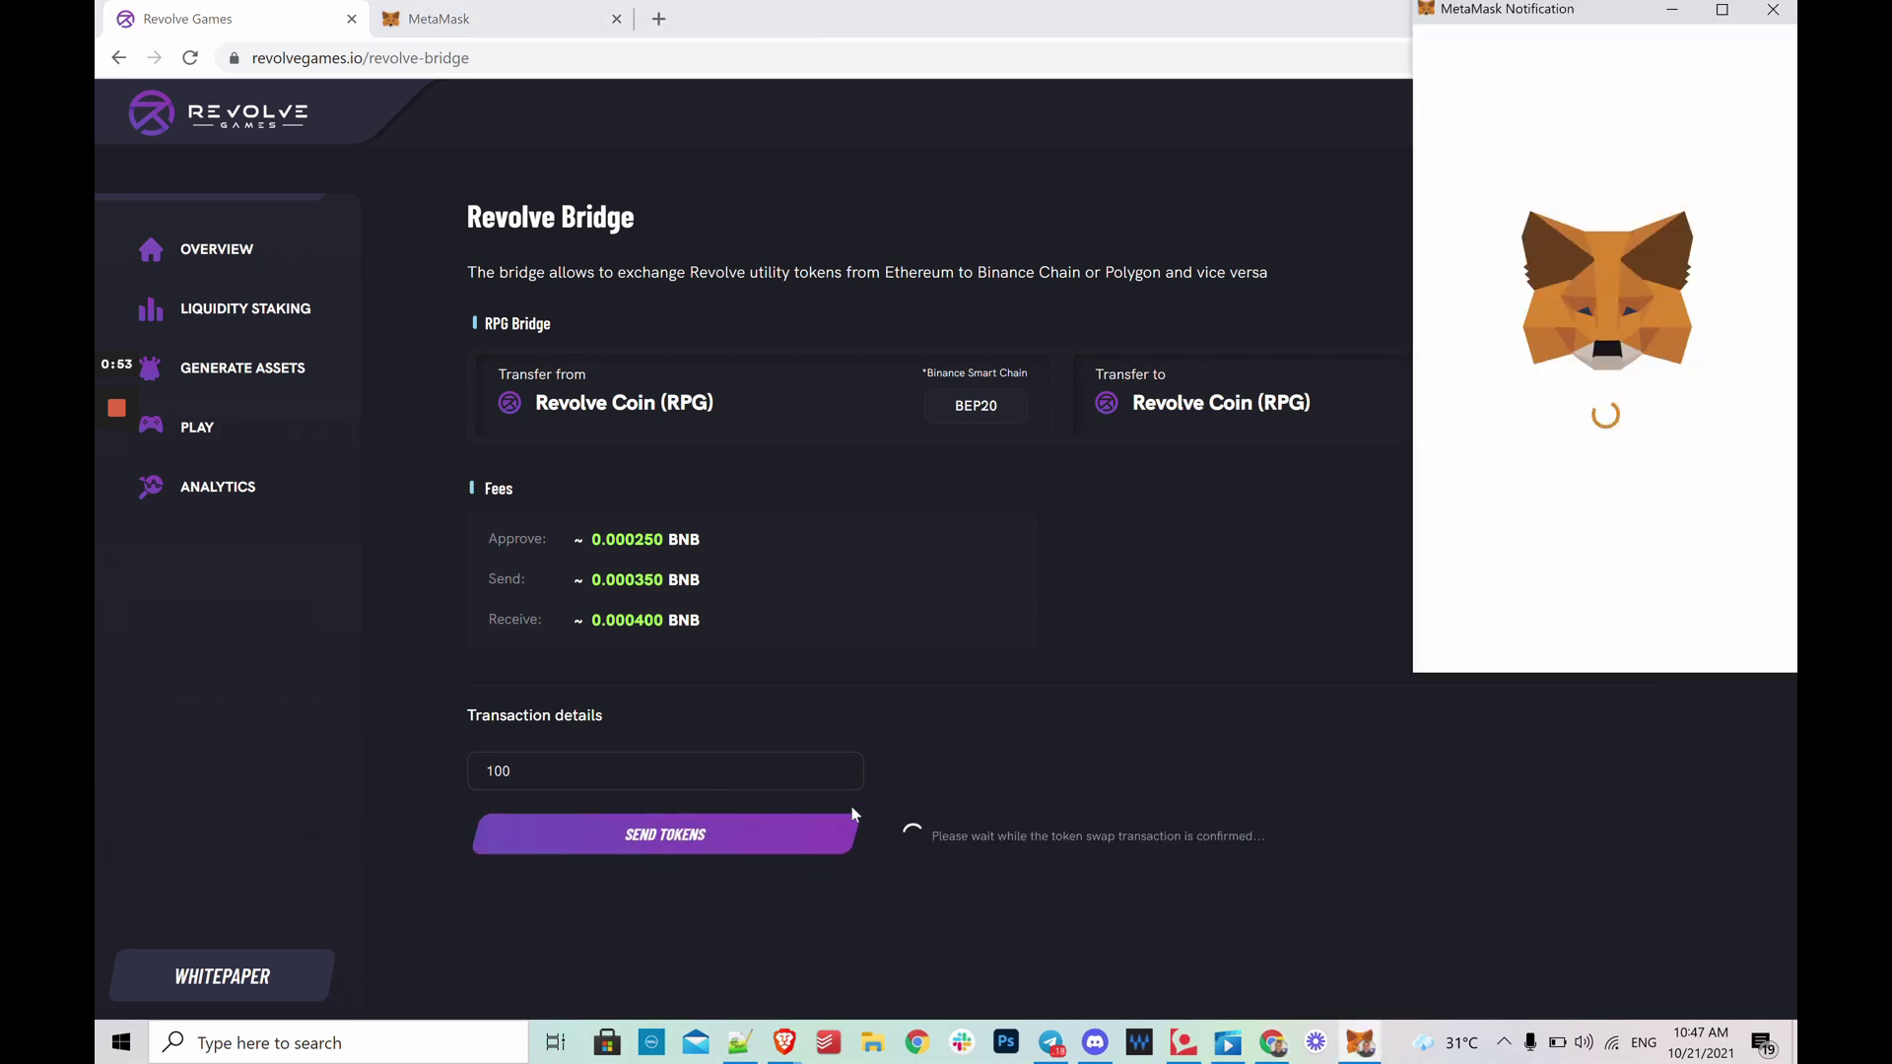
{"action": "scroll", "coordinate": [1693, 448], "scroll_direction": "down", "scroll_amount": 1}
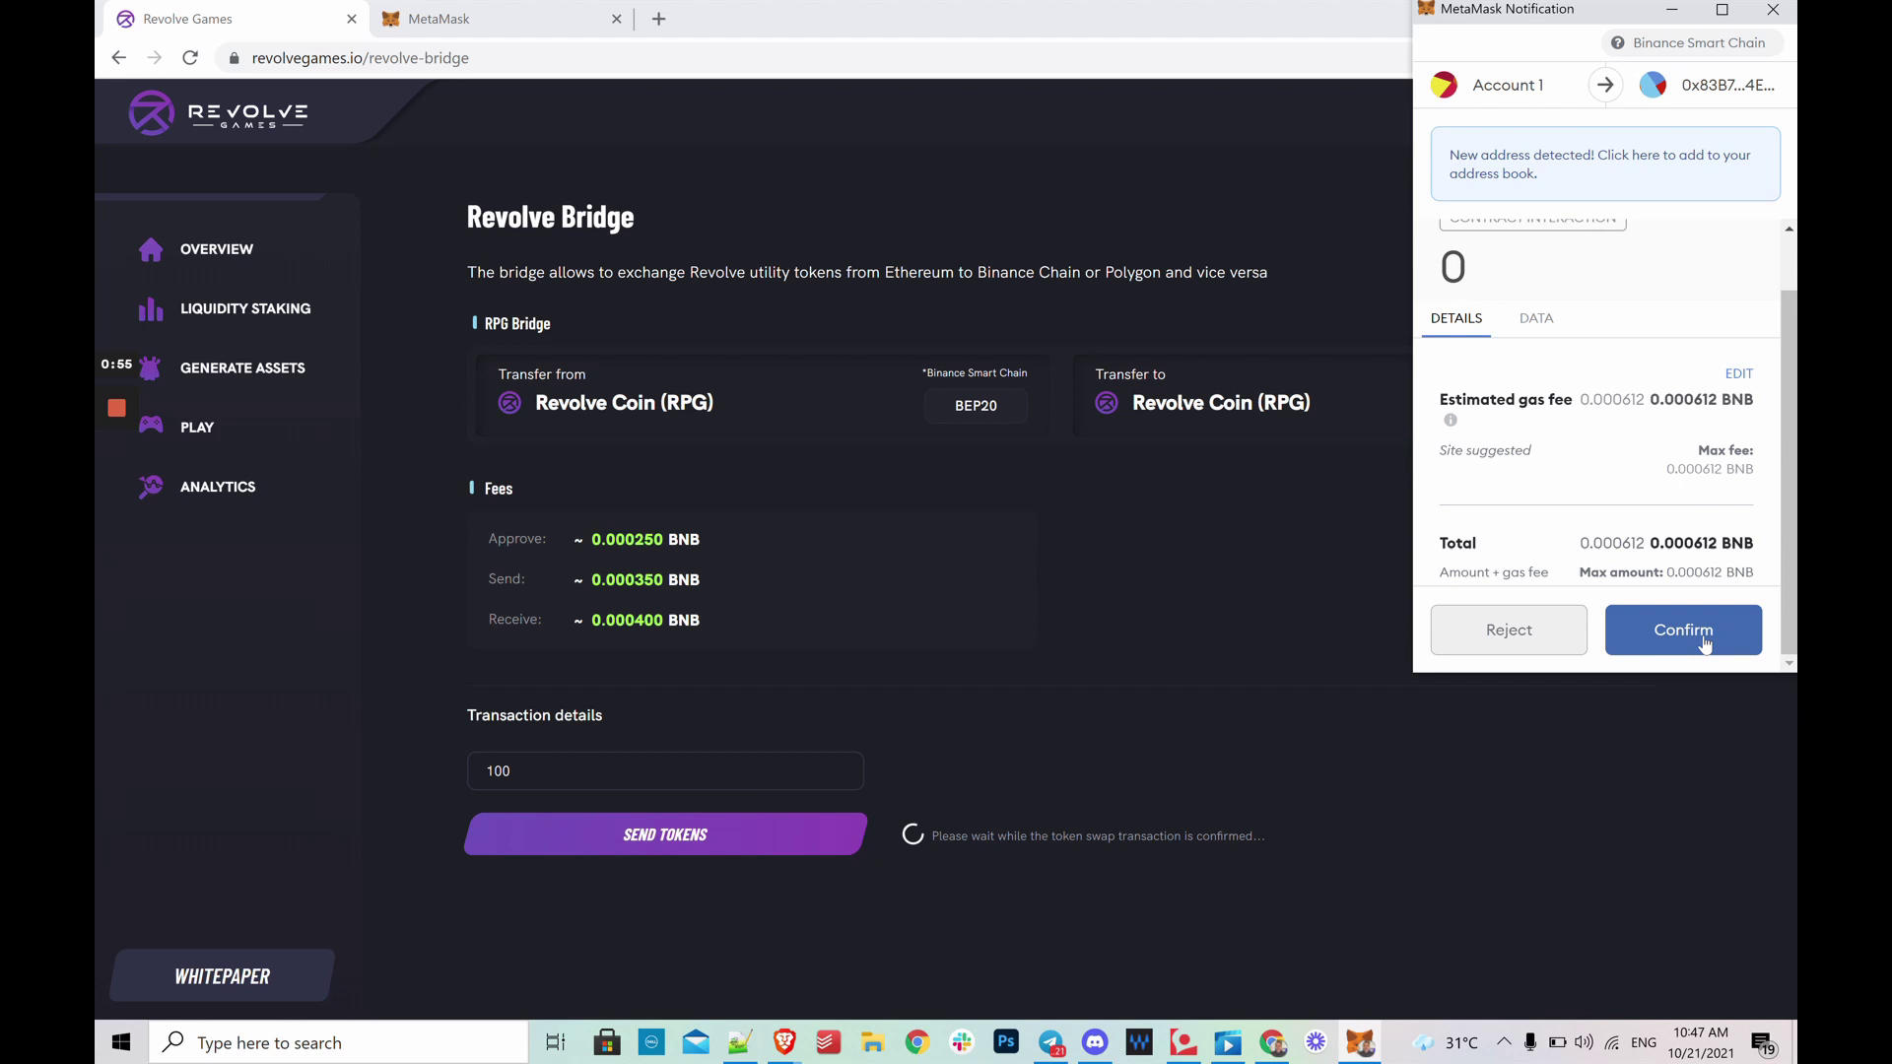
{"action": "left_click", "coordinate": [1693, 633]}
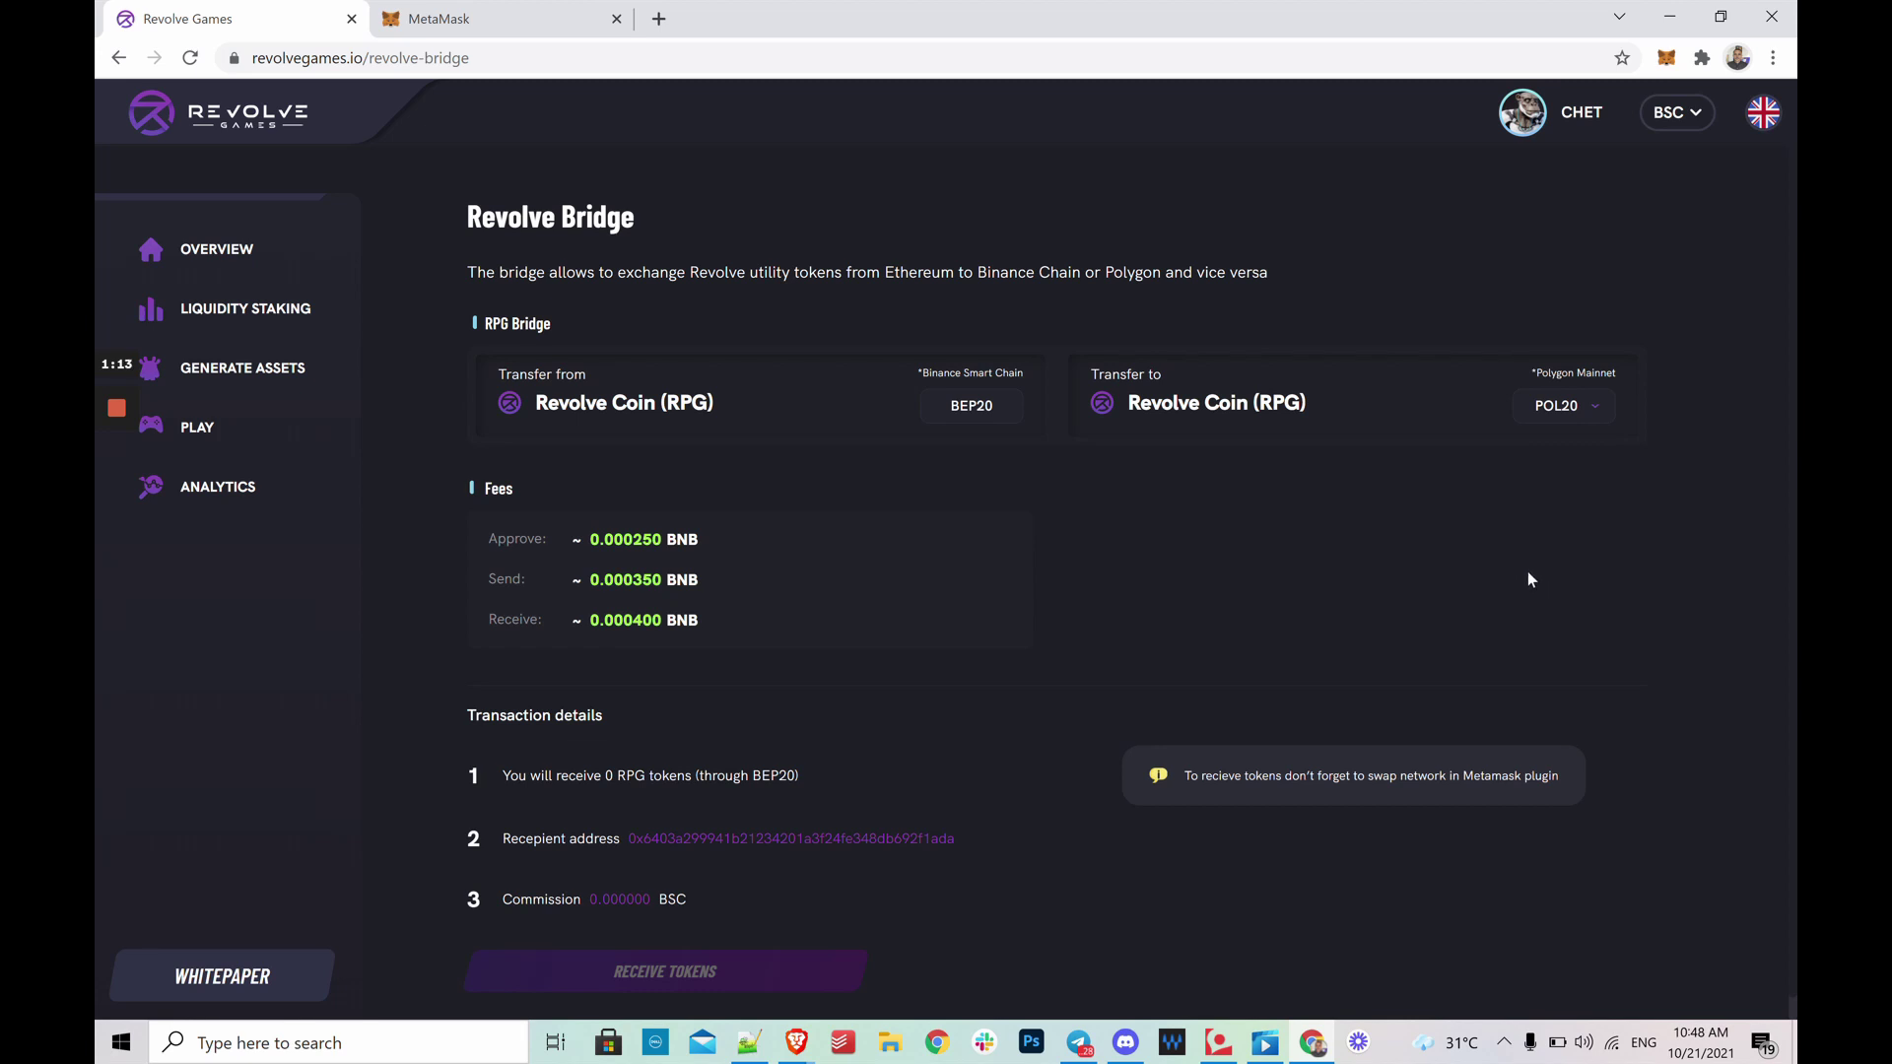
Change the site network from BSC to POL and approve the switch in MetaMask.
{"action": "left_click", "coordinate": [1668, 60]}
{"action": "left_click", "coordinate": [1703, 128]}
{"action": "left_click", "coordinate": [1690, 174]}
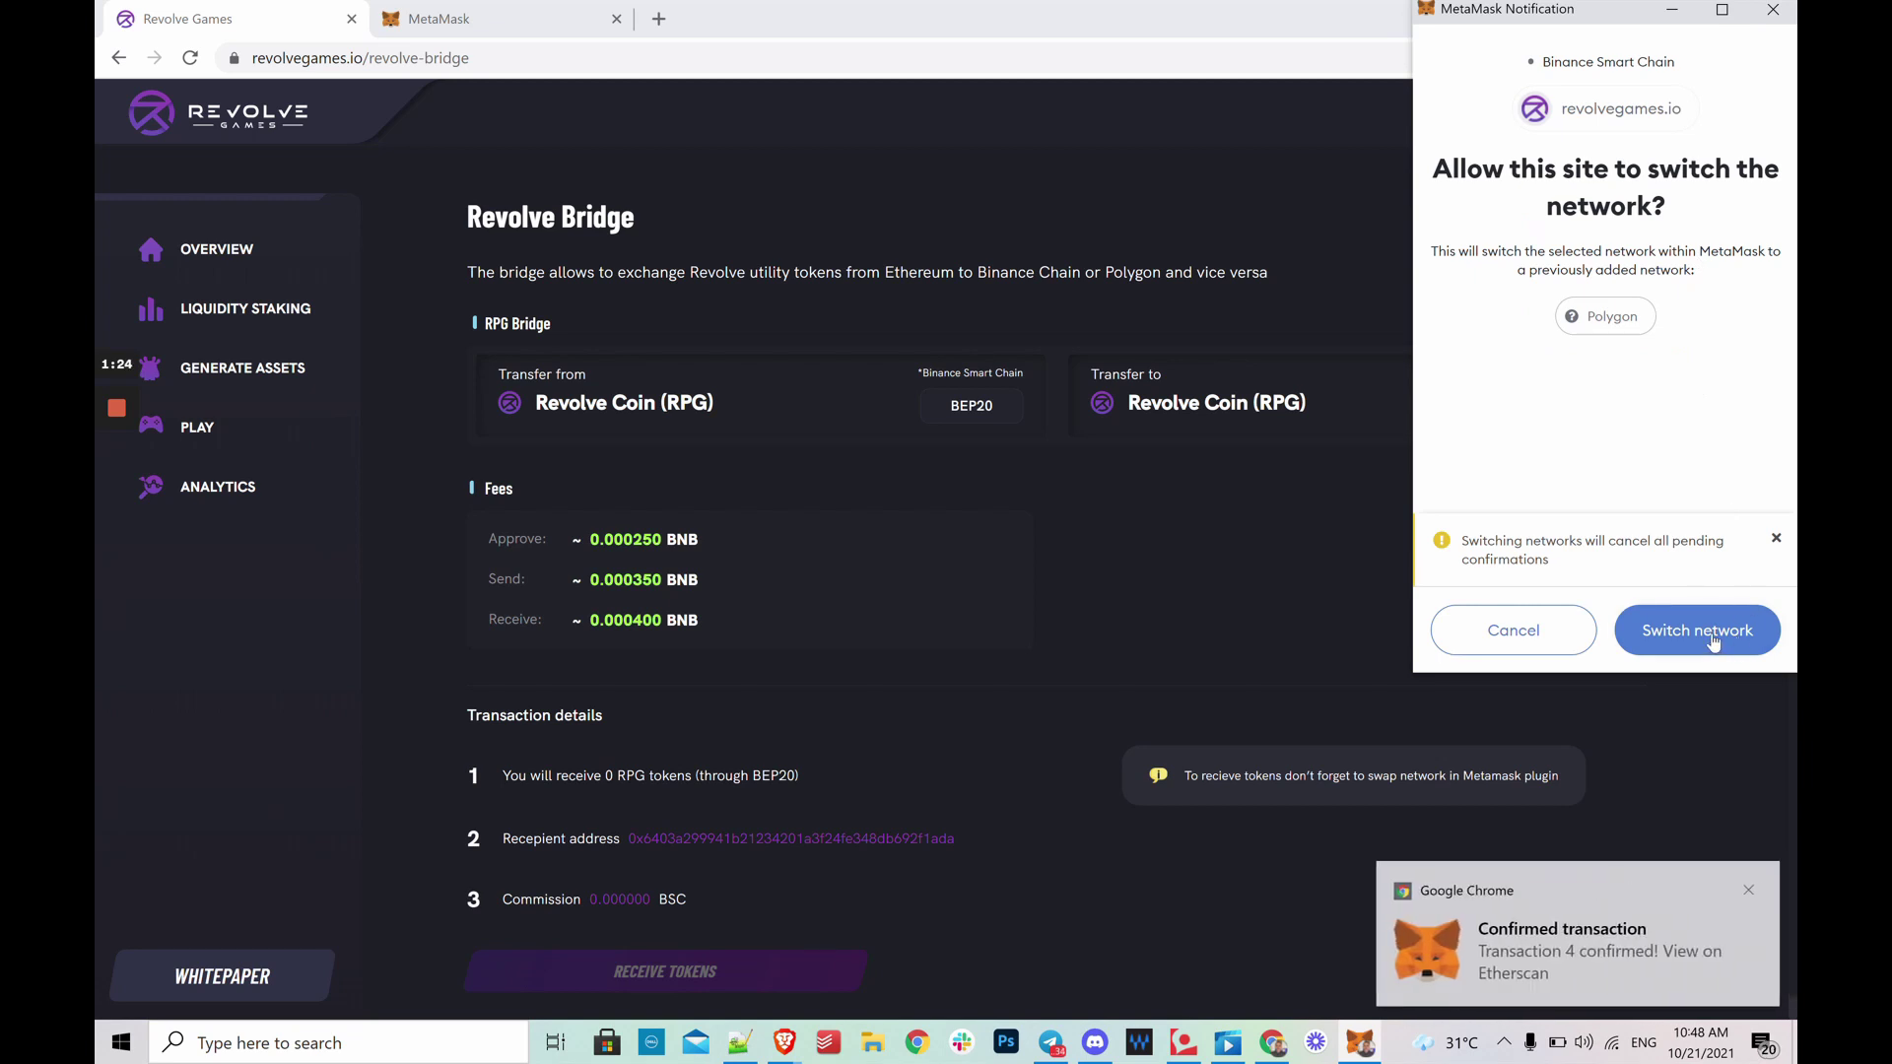
{"action": "left_click", "coordinate": [1713, 641]}
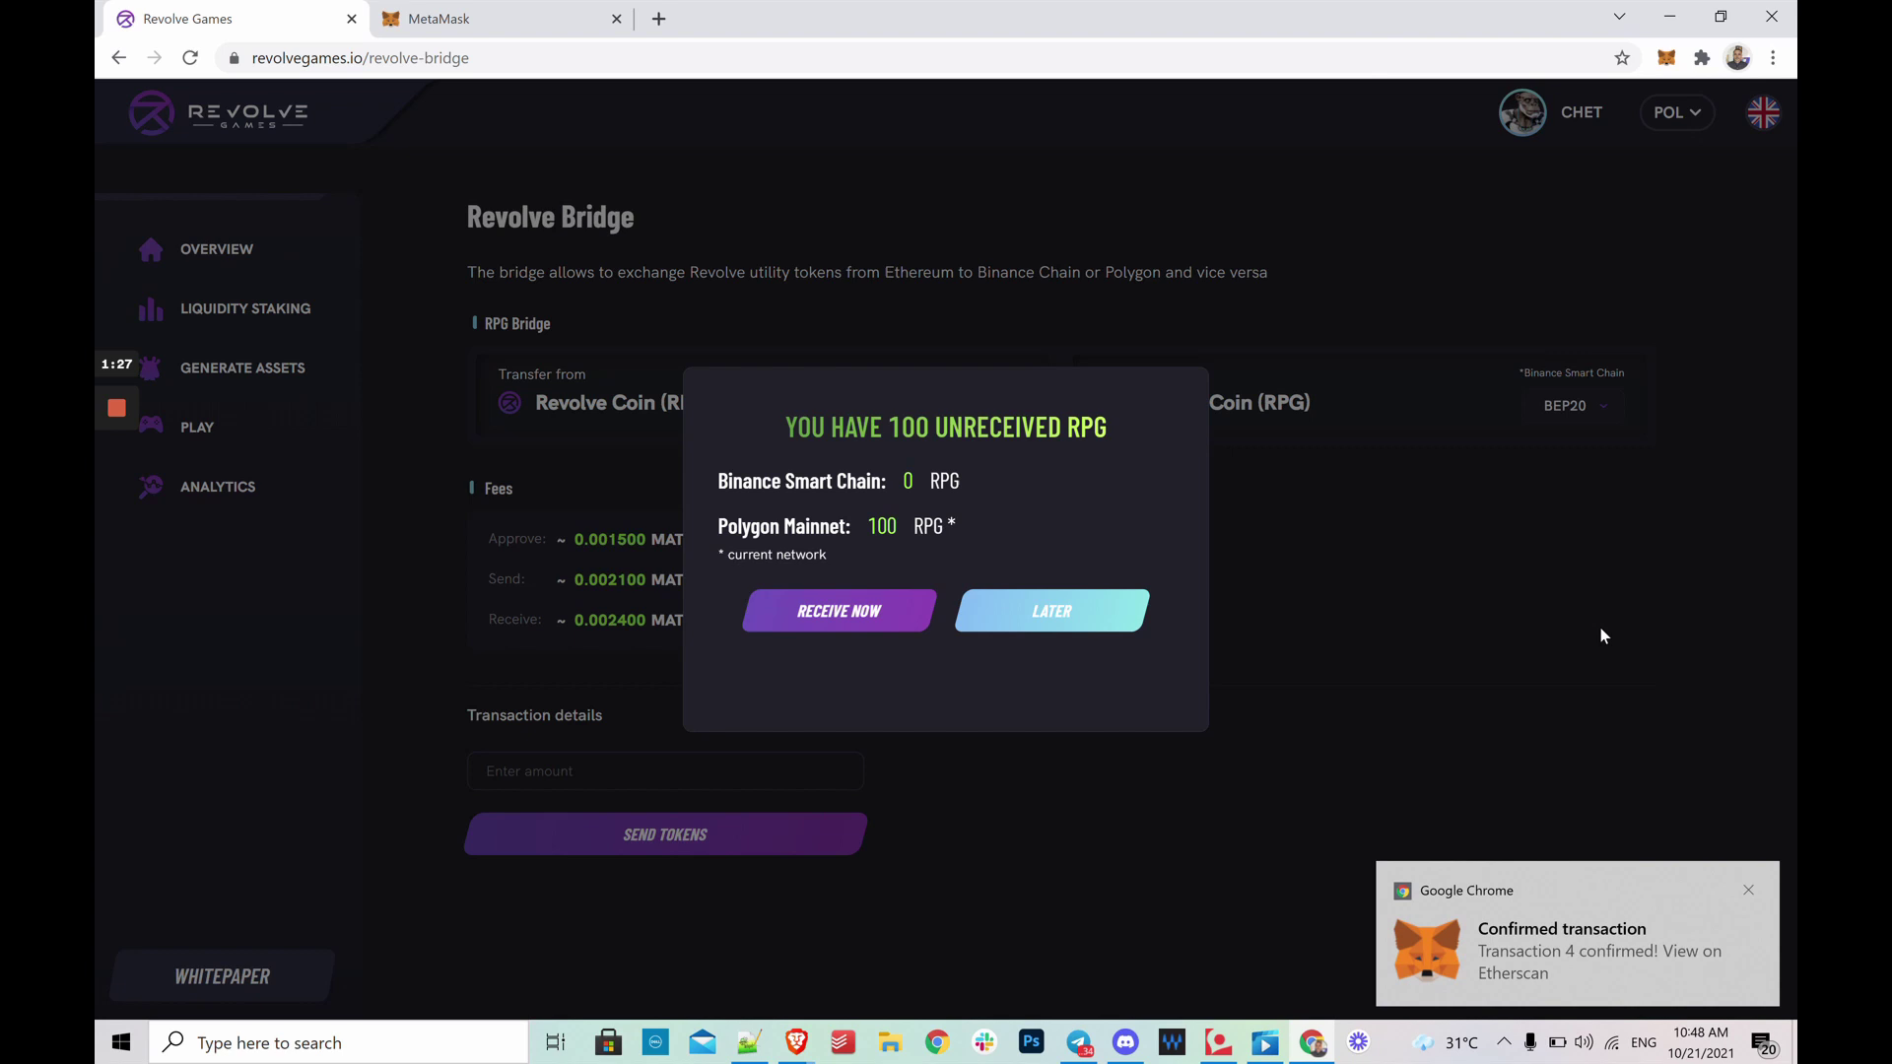
Claim the 100 unreceived RPG on Polygon, confirm in MetaMask, then go to the main page.
{"action": "left_click", "coordinate": [858, 620]}
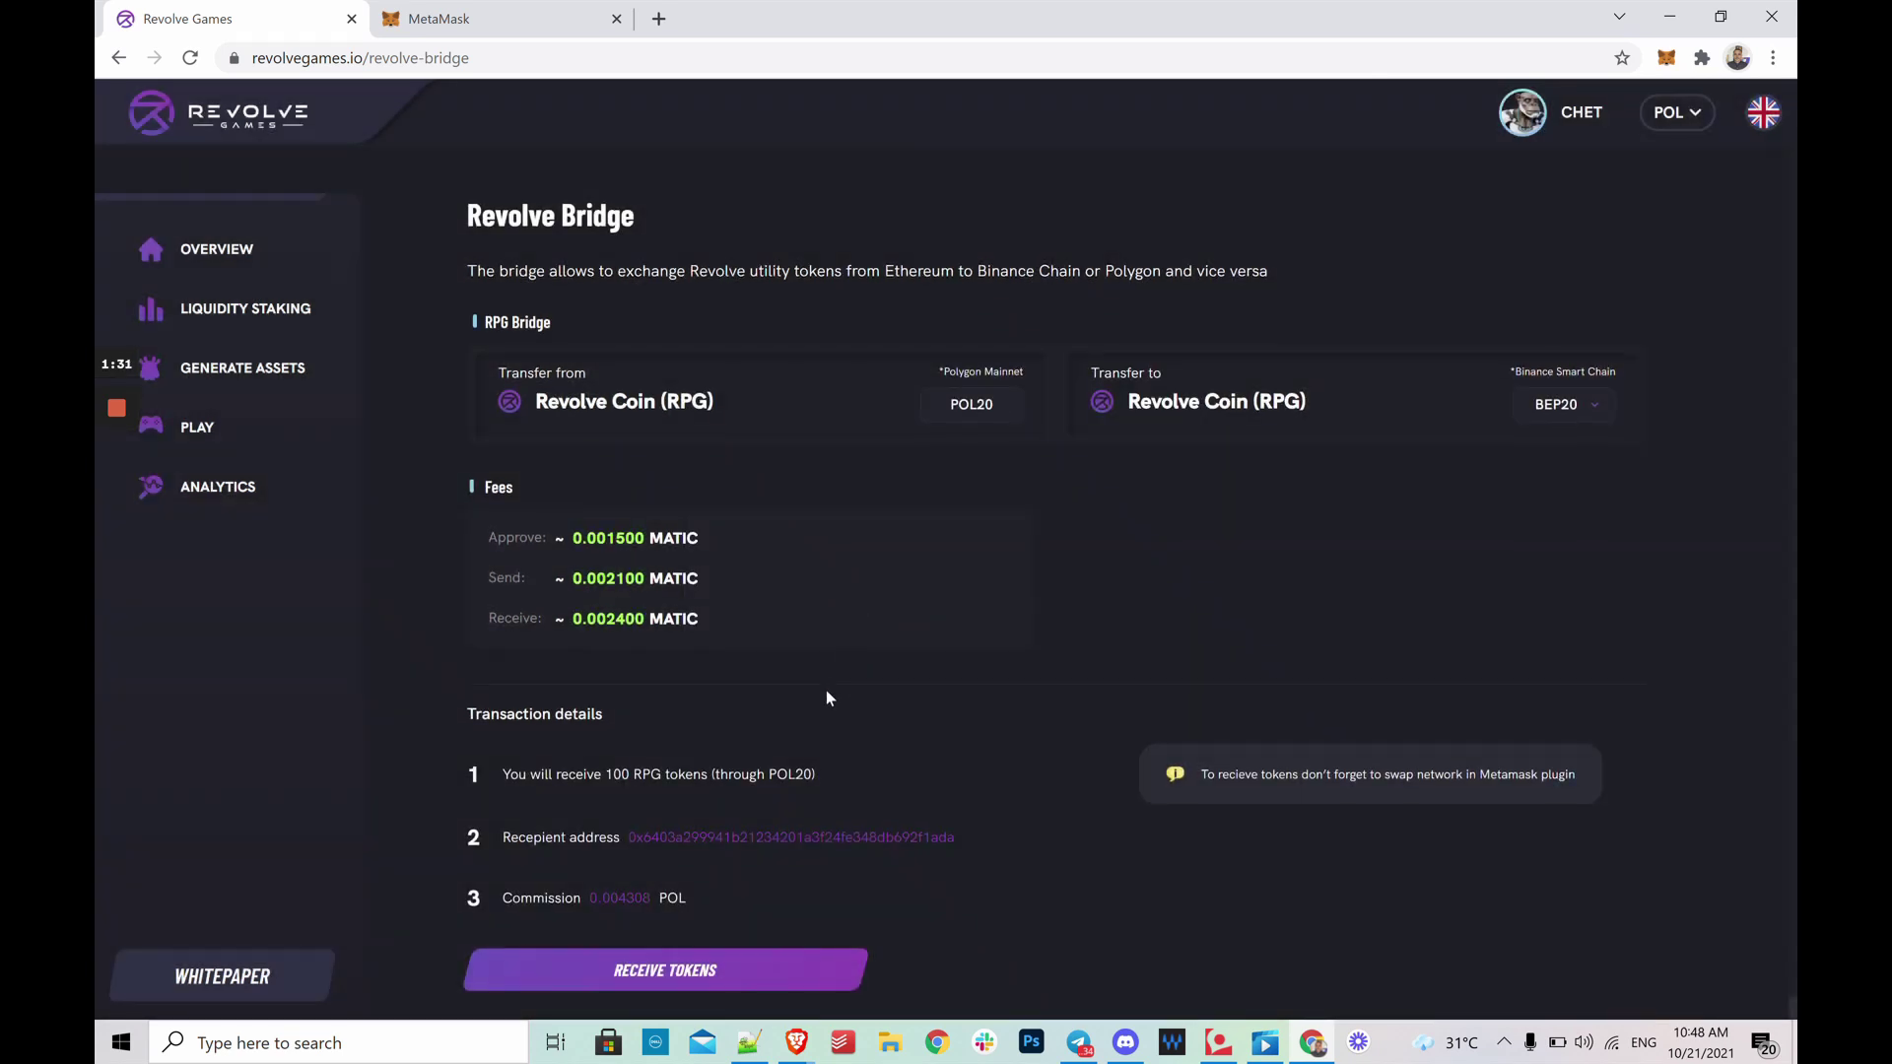
{"action": "scroll", "coordinate": [826, 690], "scroll_direction": "down", "scroll_amount": 1}
{"action": "left_click", "coordinate": [746, 957]}
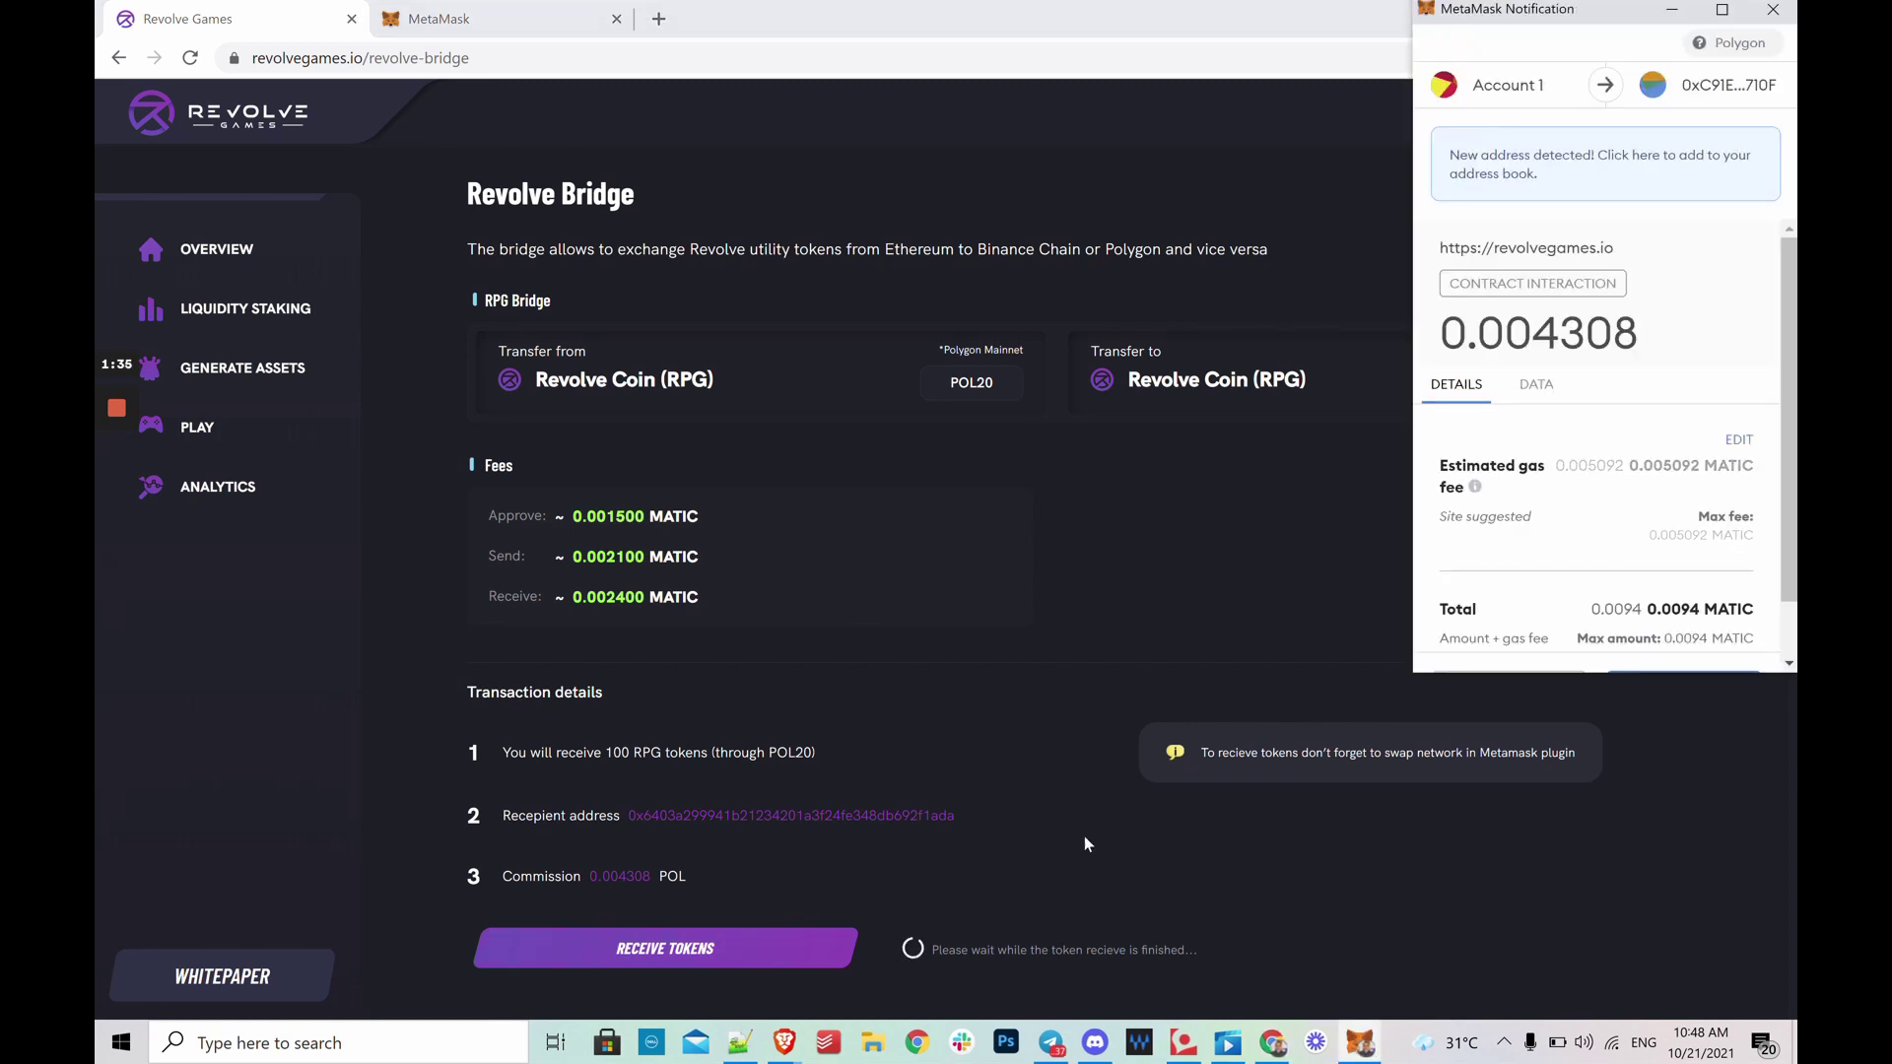
{"action": "scroll", "coordinate": [1700, 517], "scroll_direction": "down", "scroll_amount": 2}
{"action": "left_click", "coordinate": [1686, 636]}
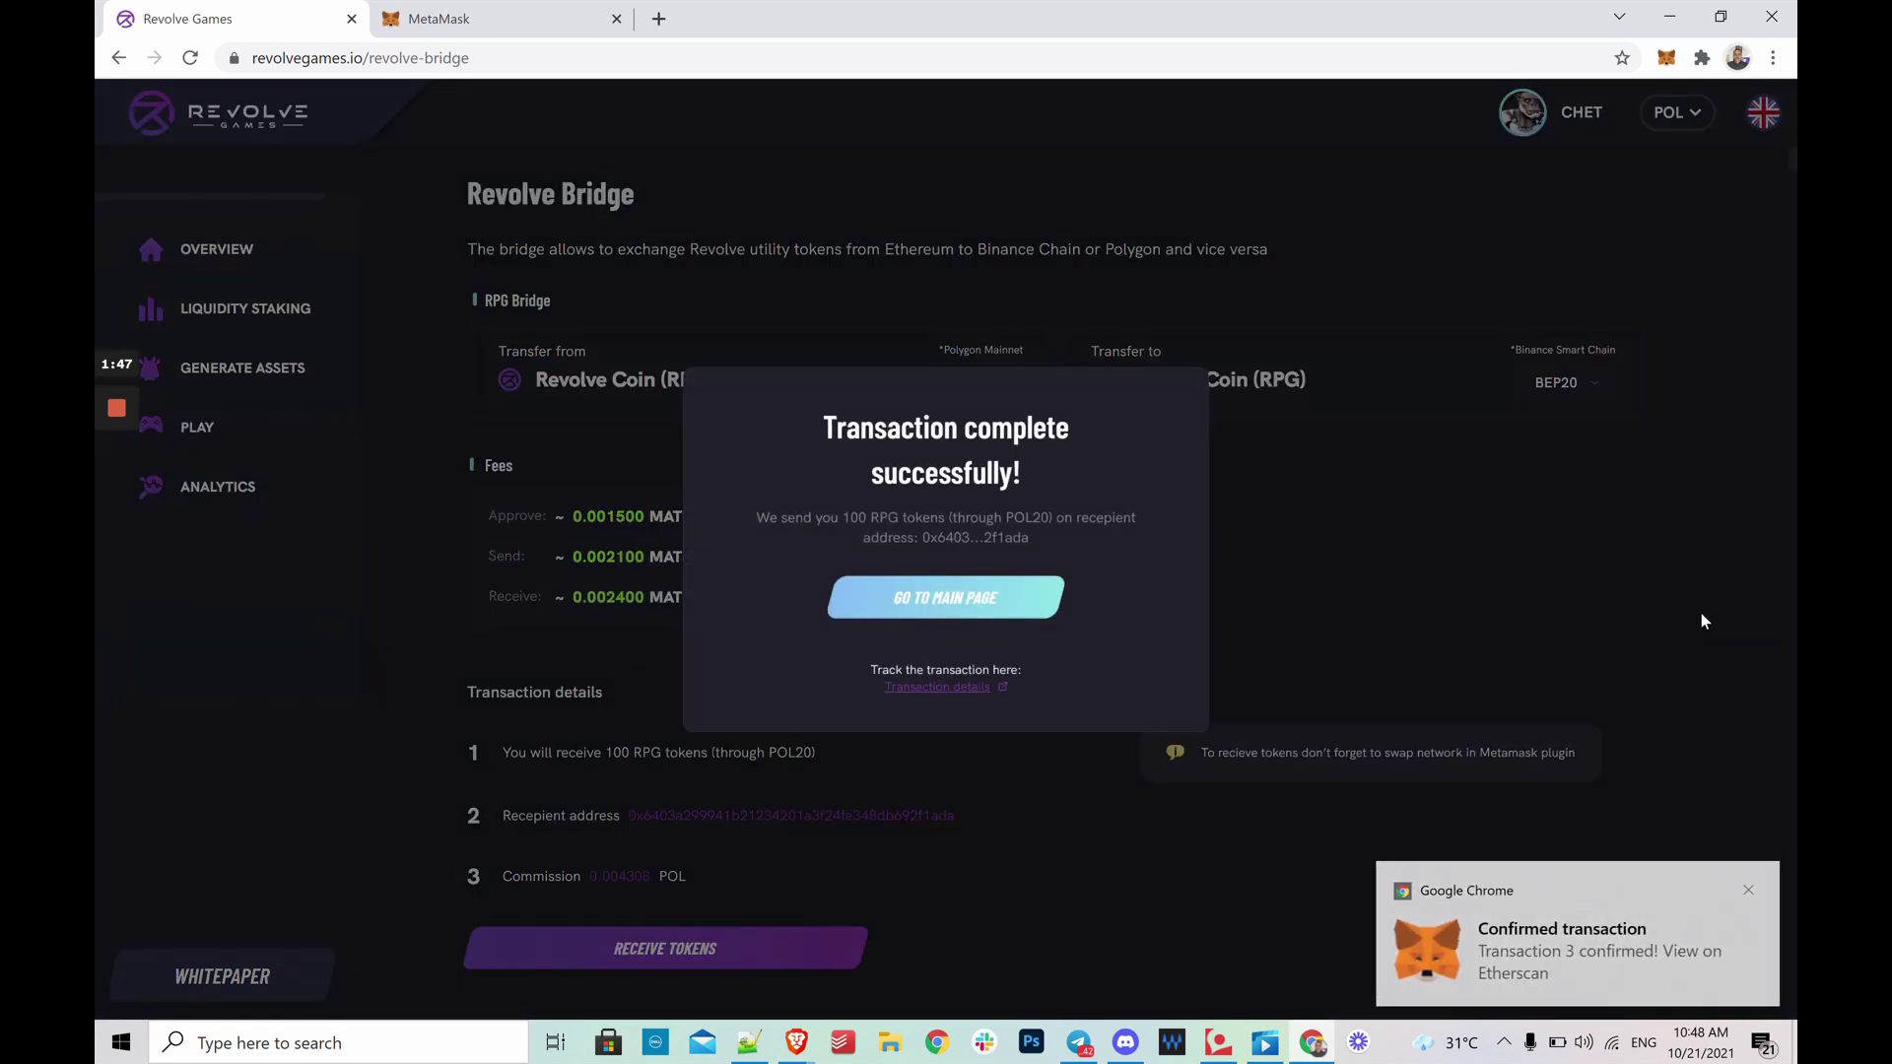
{"action": "left_click", "coordinate": [977, 598]}
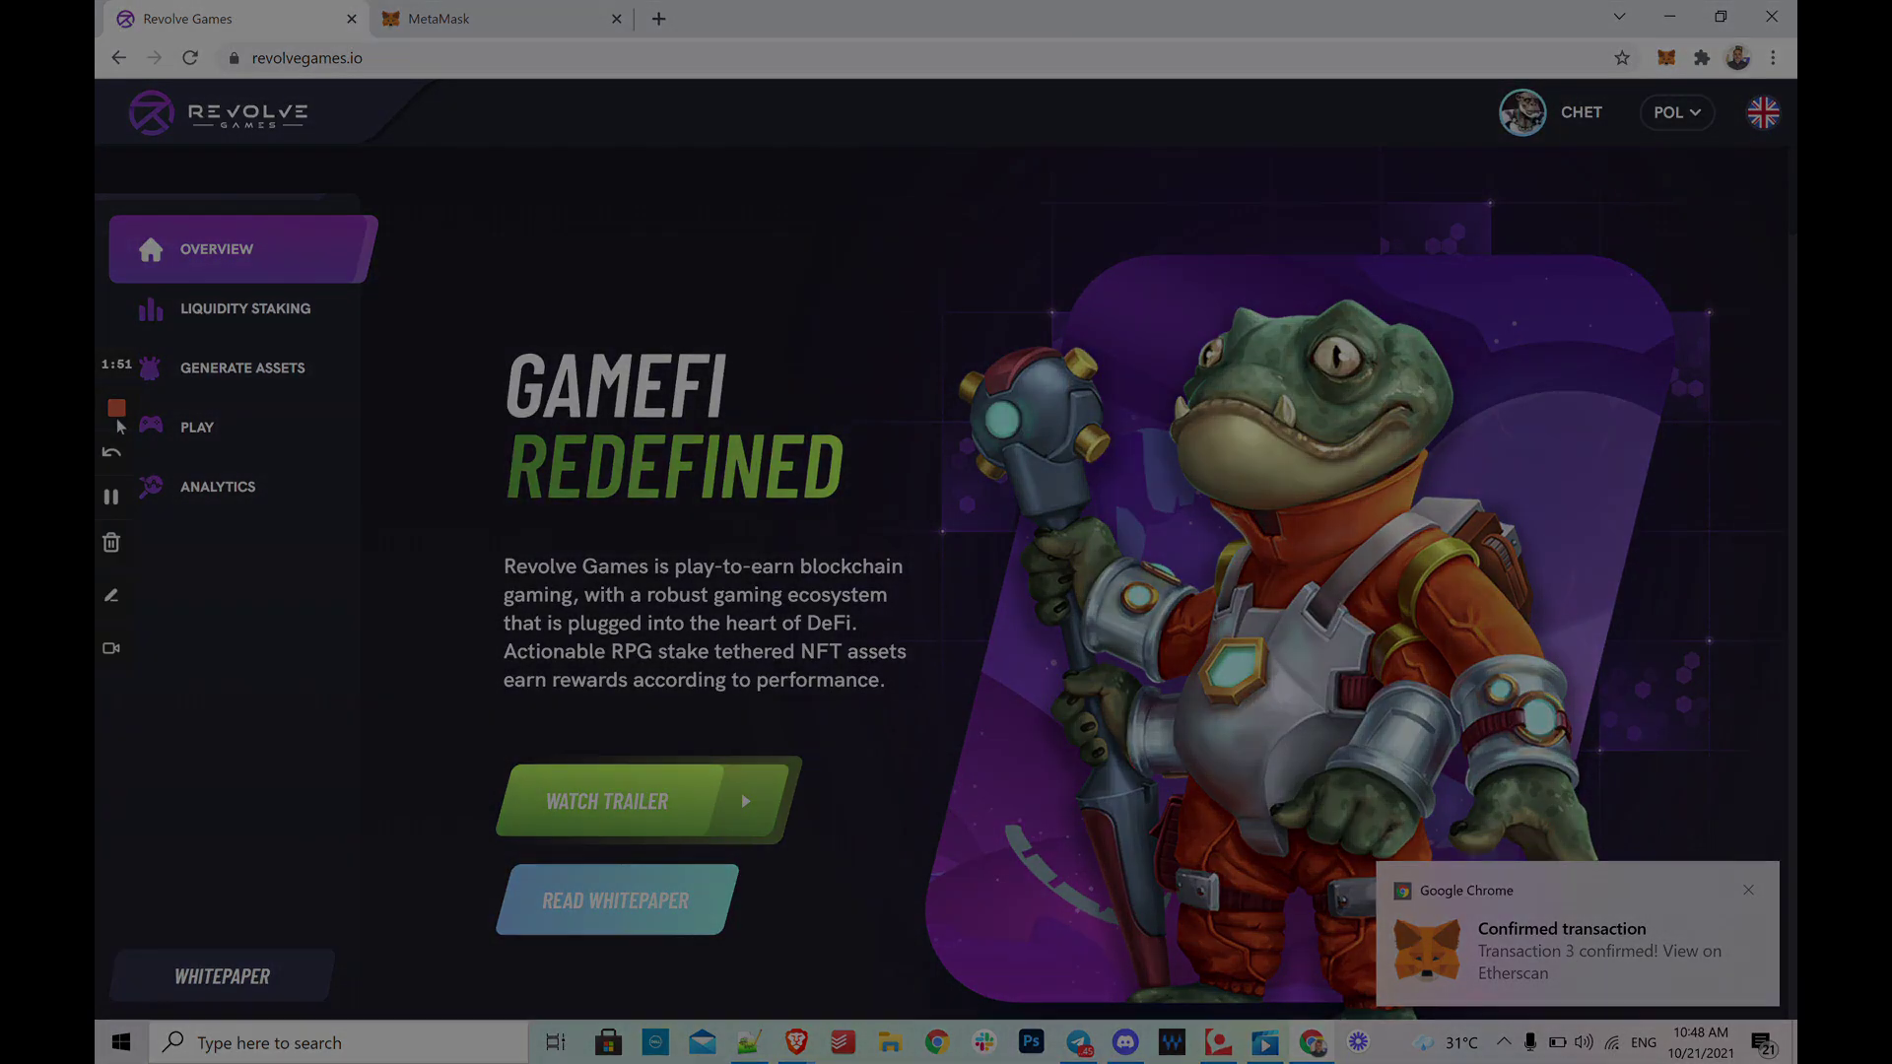